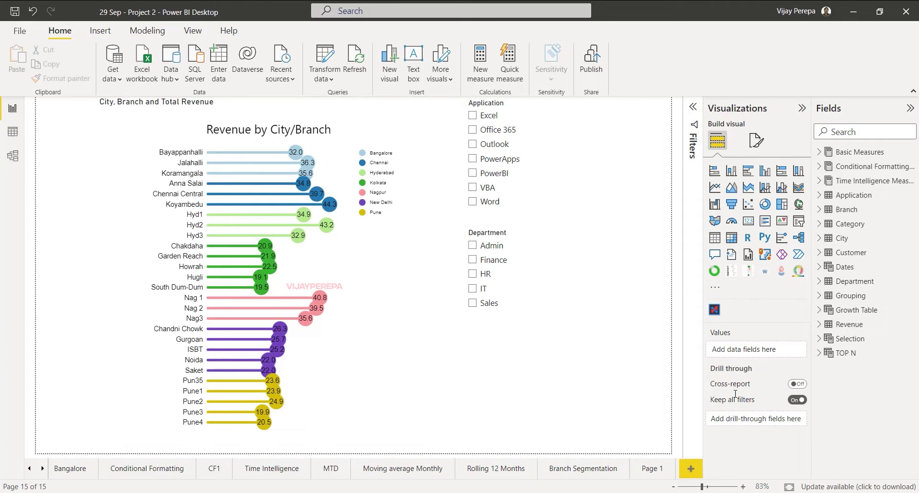
Add a new page, get Charticulator from the visuals catalogue, and place an enlarged one there
left_click(693, 469)
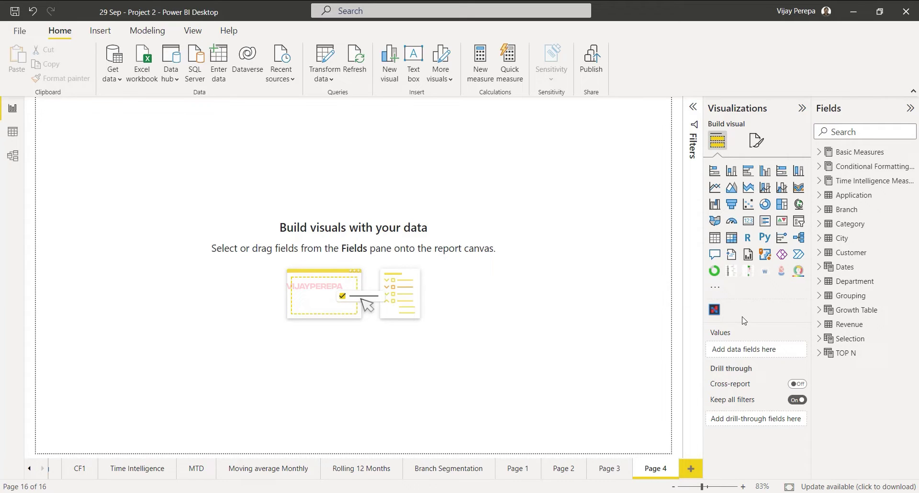
left_click(717, 288)
left_click(760, 292)
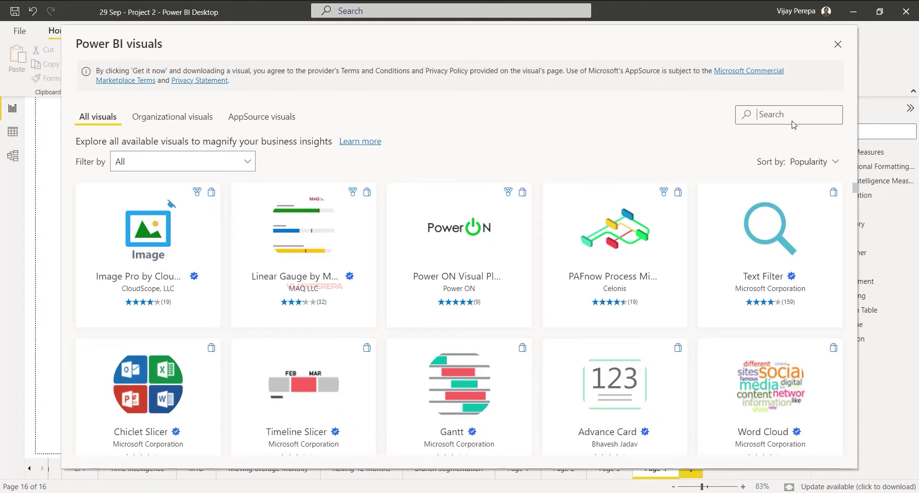
left_click(792, 121)
type("charticul")
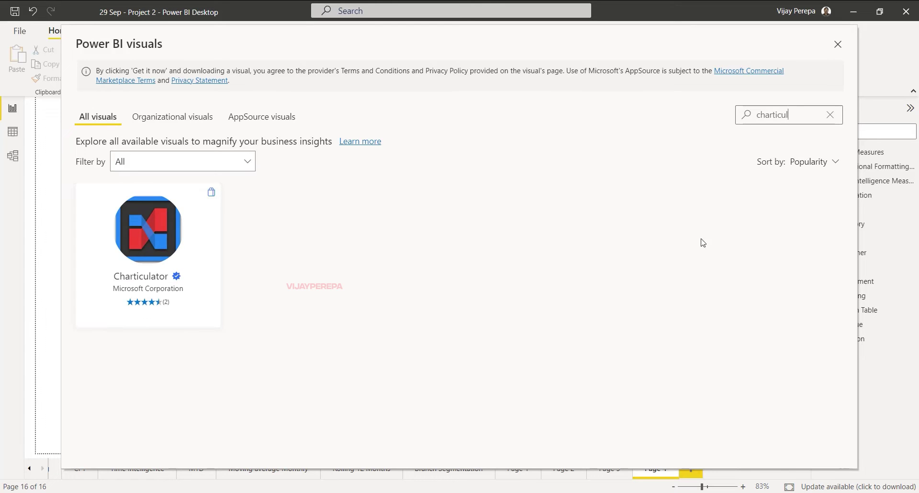
left_click(837, 45)
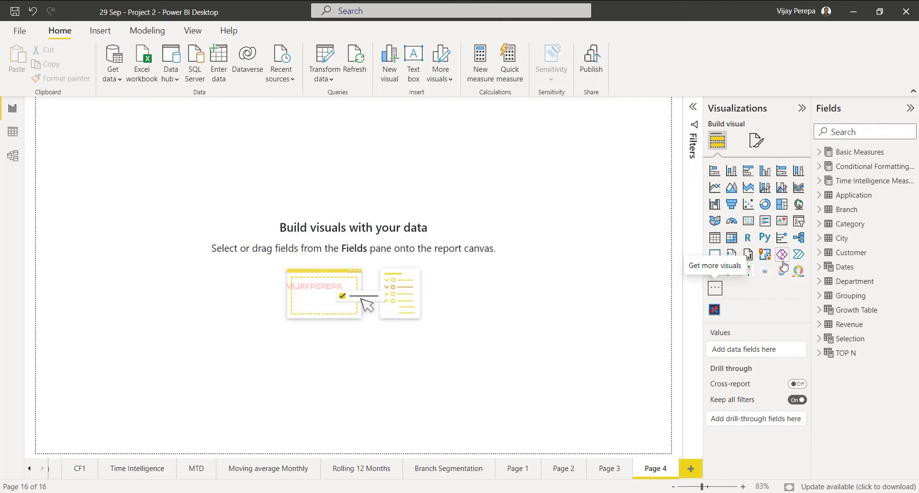
left_click(715, 310)
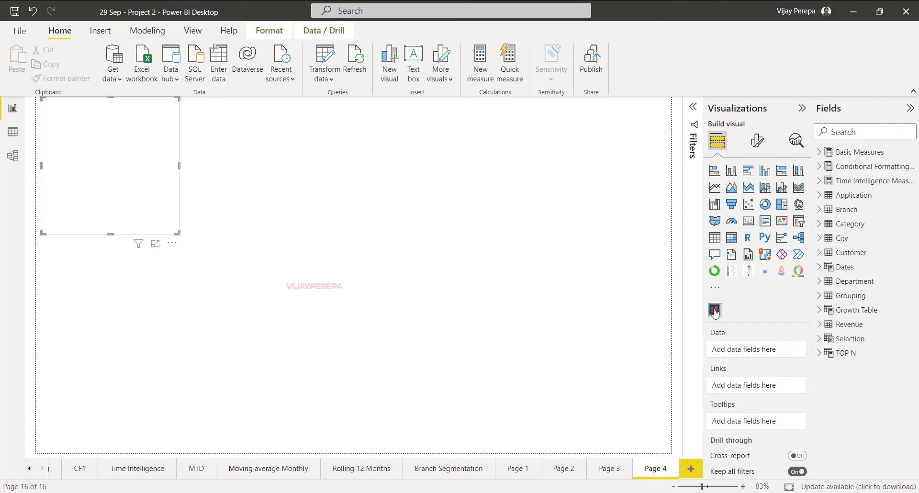
left_click_drag(178, 233, 201, 264)
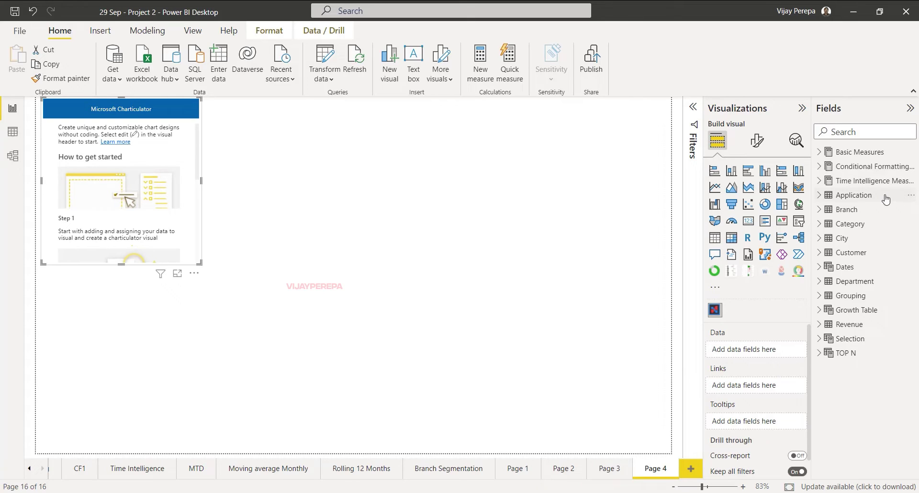
Add the City, Branch and Total Profit fields to the visual's Data
left_click(819, 238)
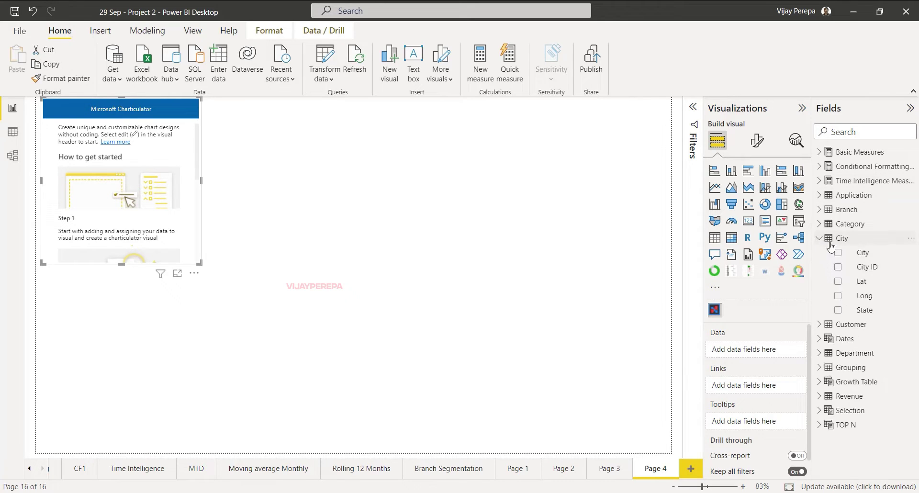
left_click_drag(861, 253, 759, 343)
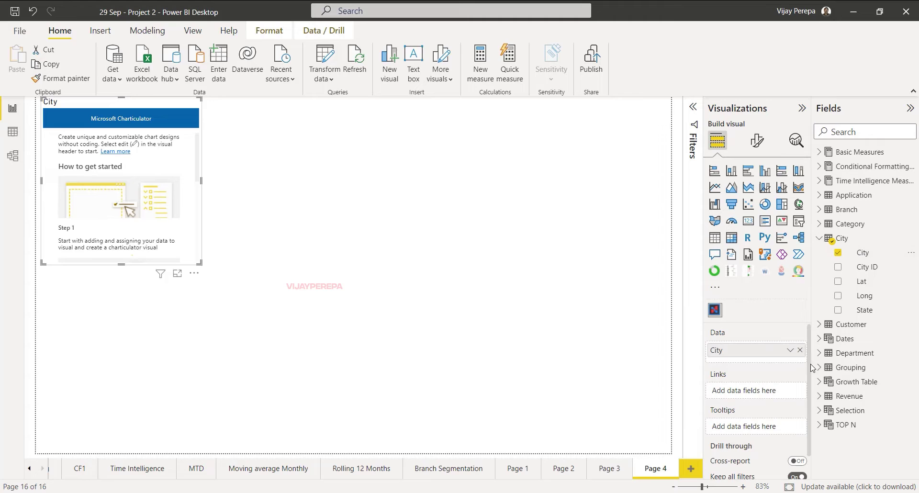
left_click(819, 209)
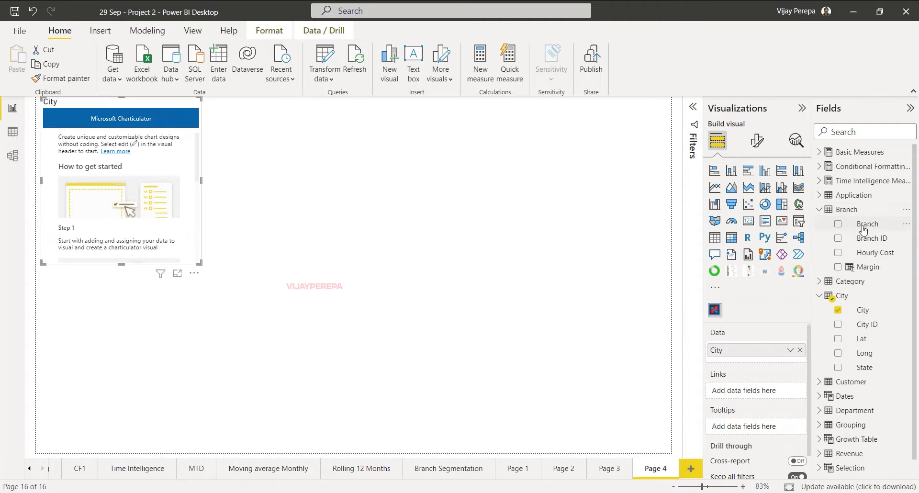
left_click_drag(864, 224, 748, 365)
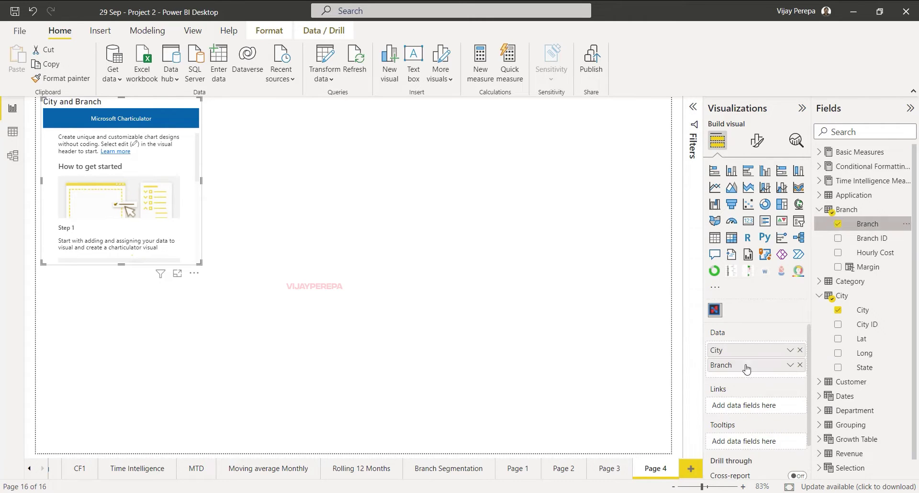
left_click(819, 152)
left_click_drag(874, 282, 775, 376)
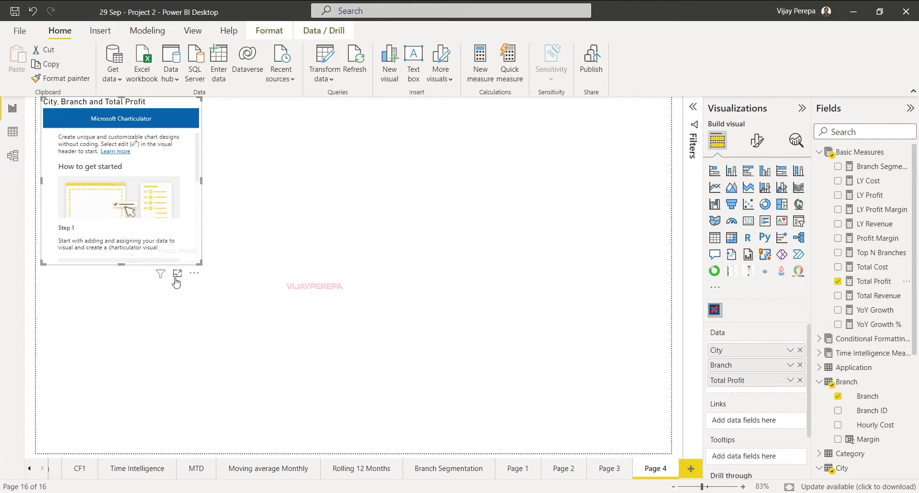
Edit the Charticulator visual and choose See more templates in its template editor
left_click(194, 273)
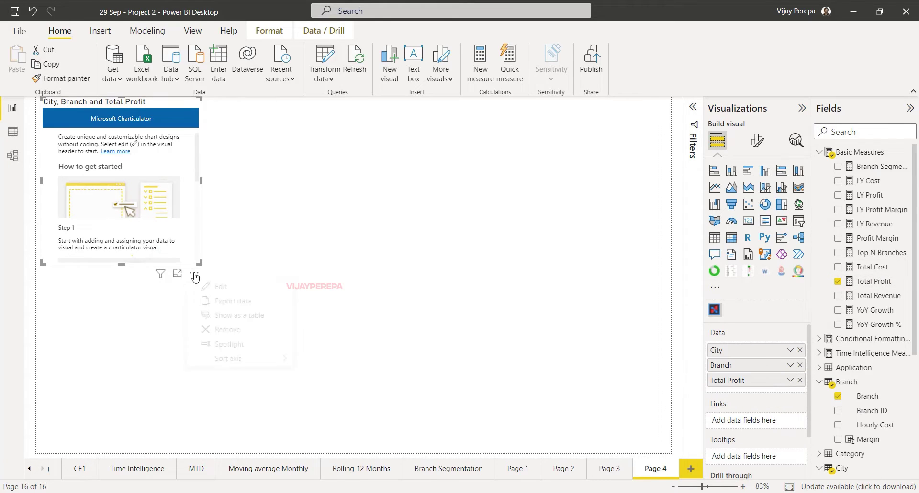
left_click(228, 288)
scroll(371, 305, "down", 5)
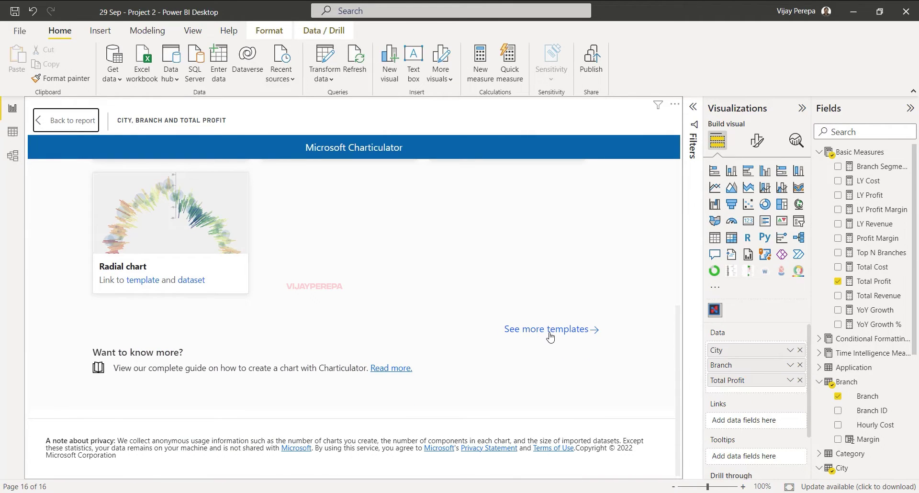
scroll(421, 289, "up", 4)
scroll(293, 375, "down", 2)
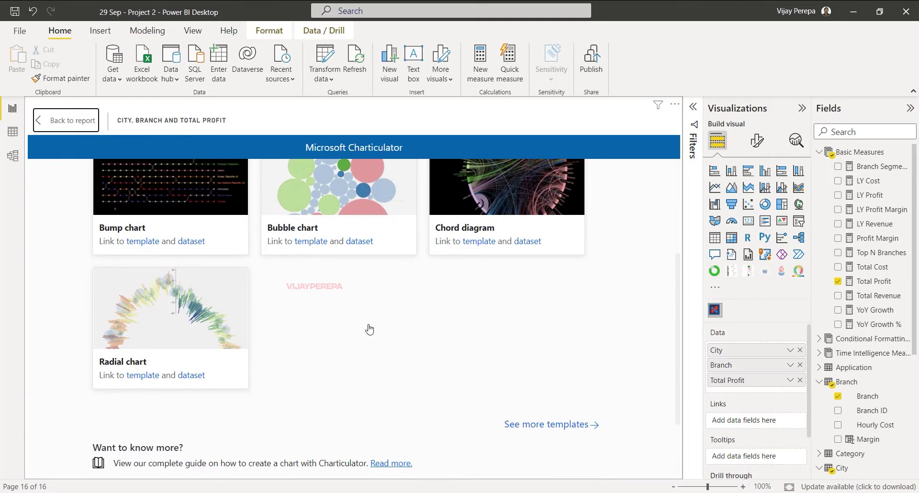
left_click(539, 424)
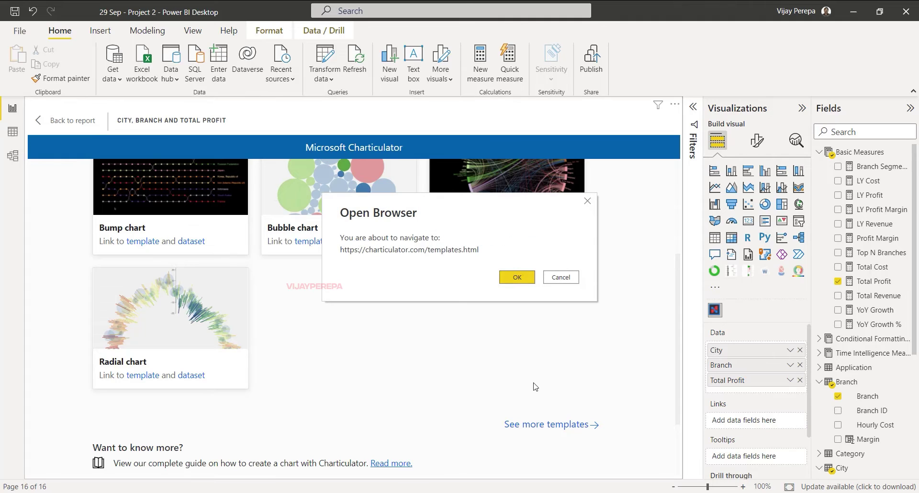
Confirm the Open Browser prompt and scroll charticulator.com's templates to the Lollipop Chart card
left_click(517, 284)
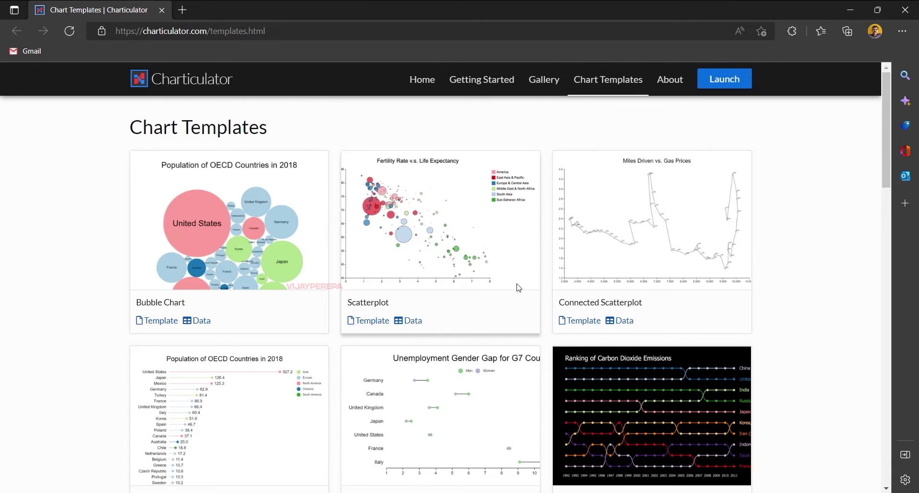
scroll(281, 353, "down", 3)
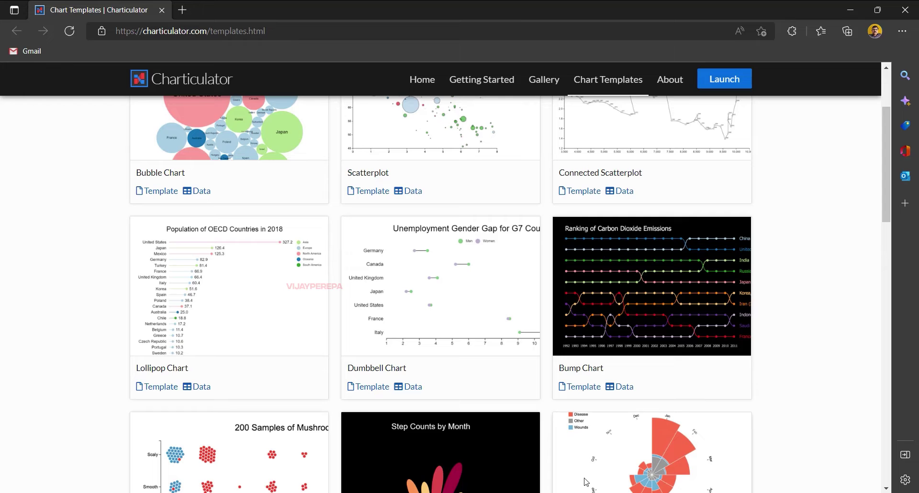
Import lollipop_chart (1).tmplt, mapping Country to Branch and Population to Total Profit
left_click(161, 12)
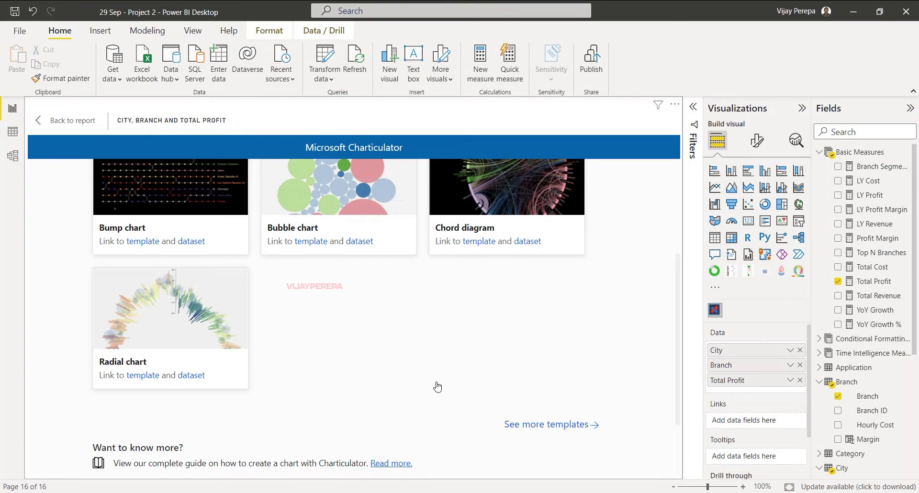
scroll(436, 387, "up", 4)
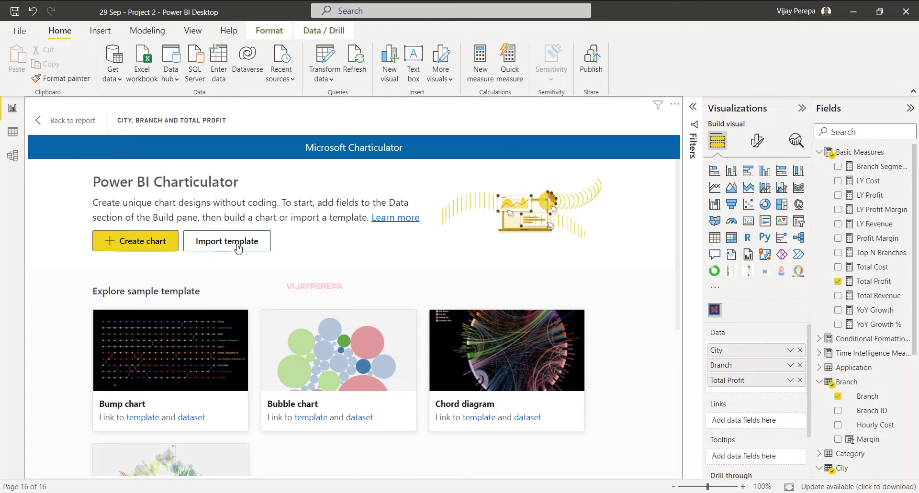
left_click(238, 247)
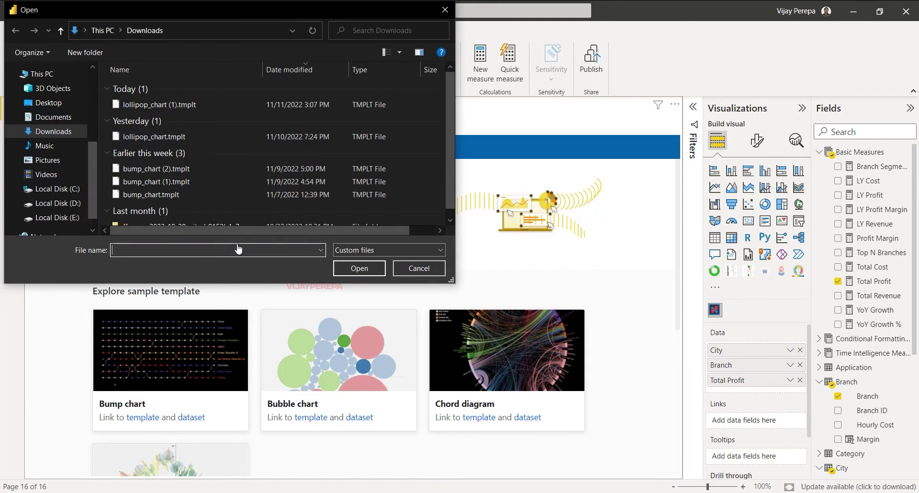
left_click(181, 104)
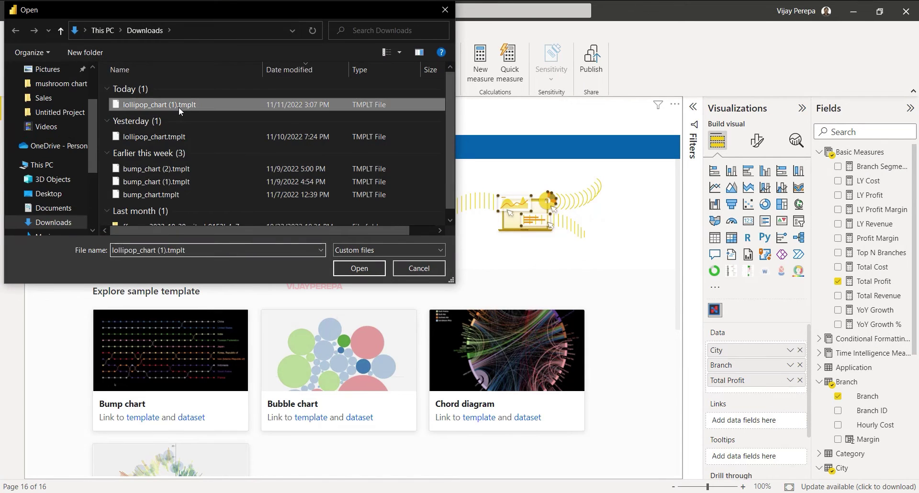
left_click(360, 268)
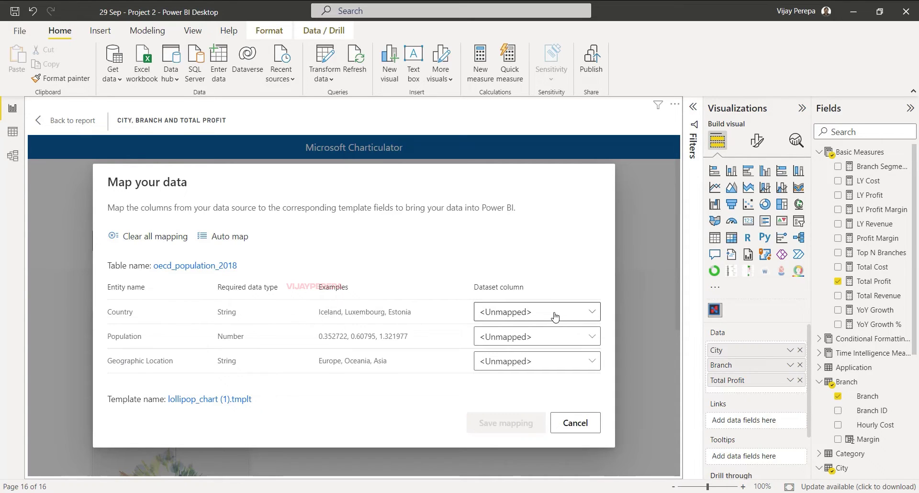
left_click(514, 312)
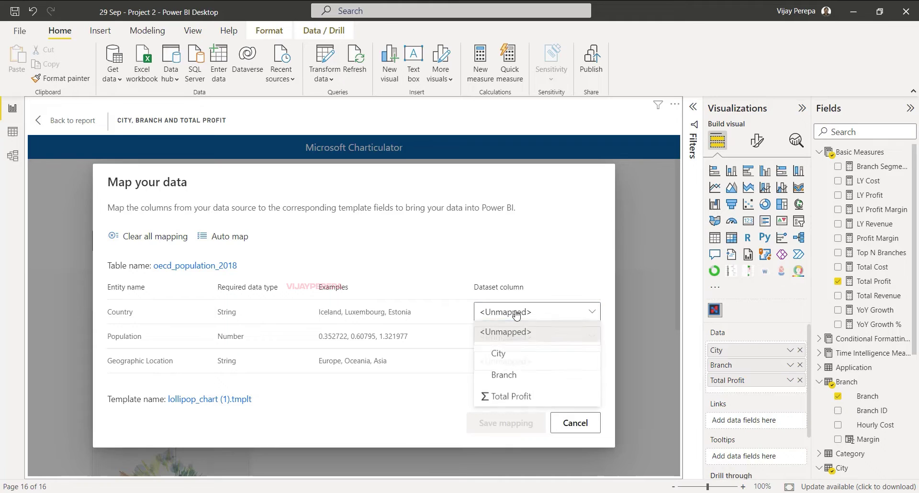
left_click(500, 376)
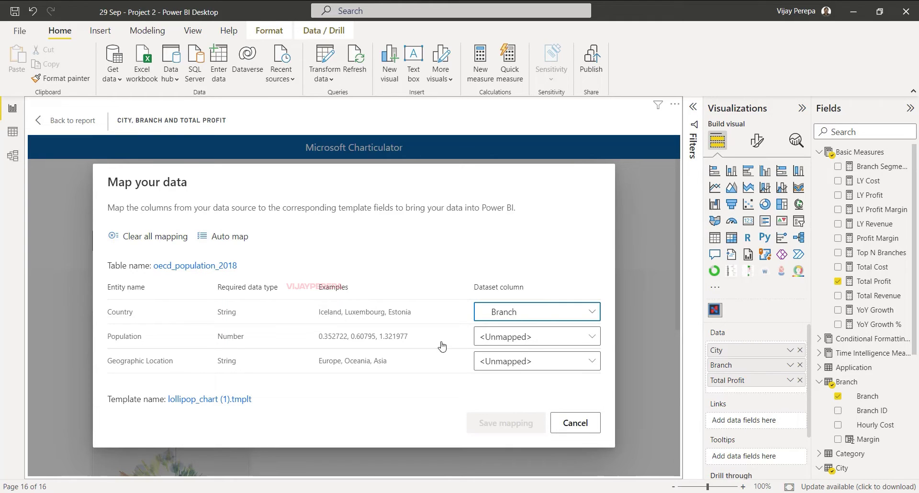
left_click(531, 343)
left_click(528, 378)
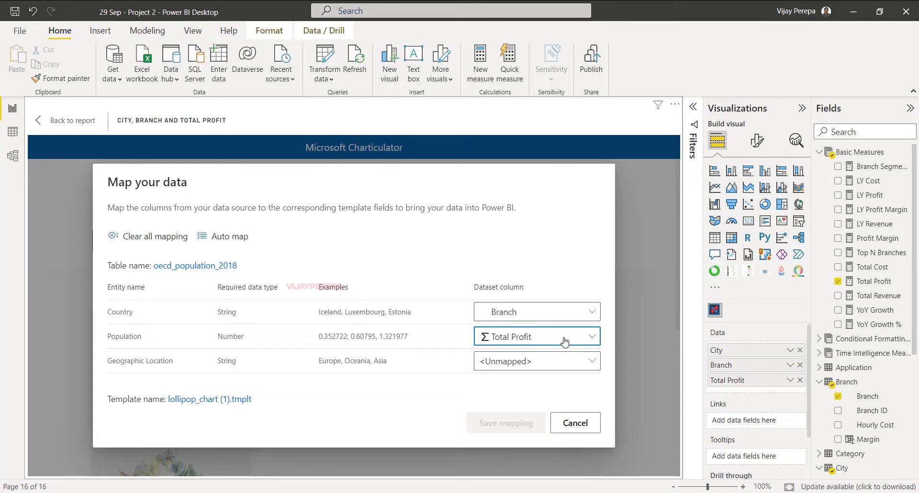
Swap Total Profit for Total Revenue; map Country→Branch, Population→Total Revenue, Geographic Location→City; save mapping
left_click(800, 380)
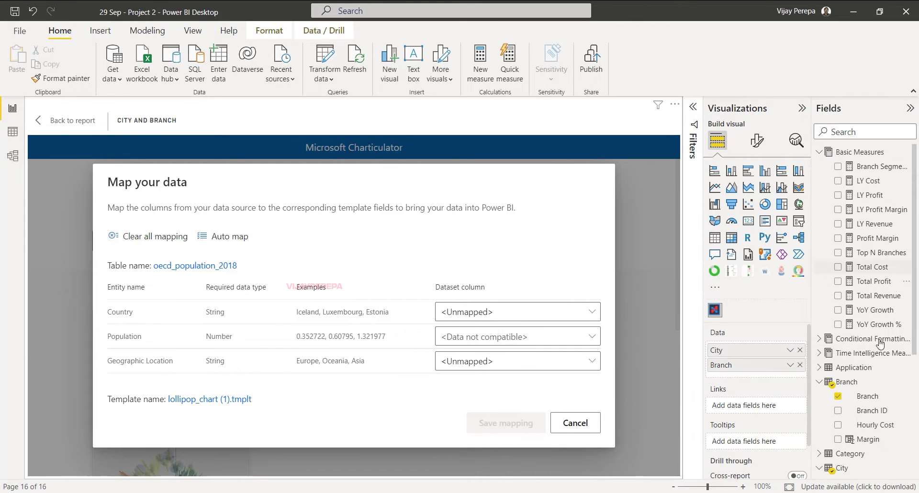
left_click_drag(879, 296, 798, 367)
left_click(587, 337)
left_click(539, 376)
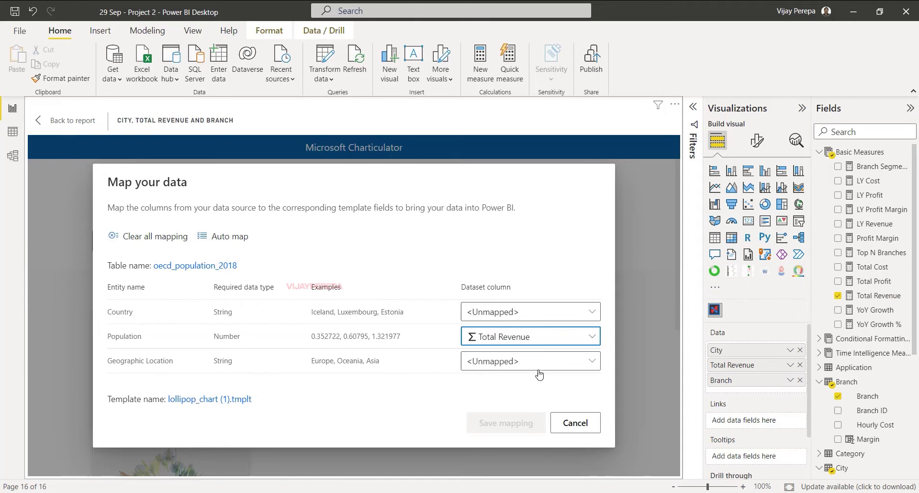
left_click(537, 315)
left_click(506, 376)
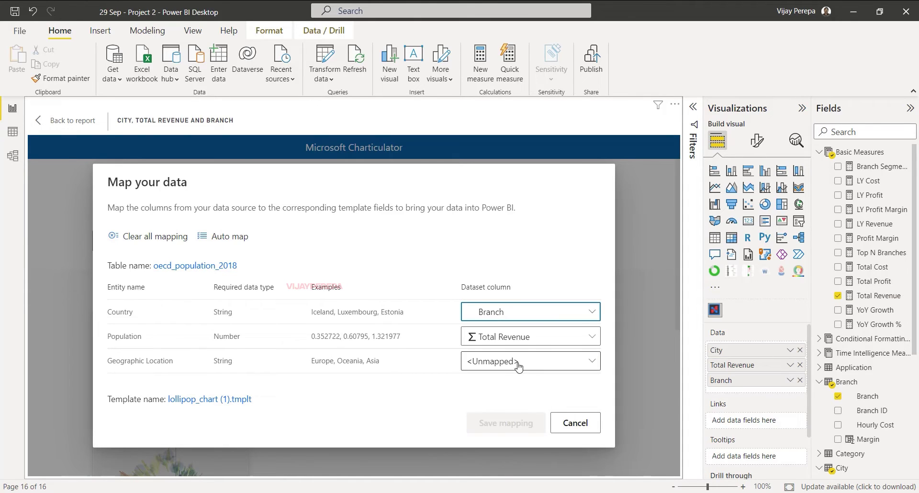
left_click(519, 364)
left_click(510, 403)
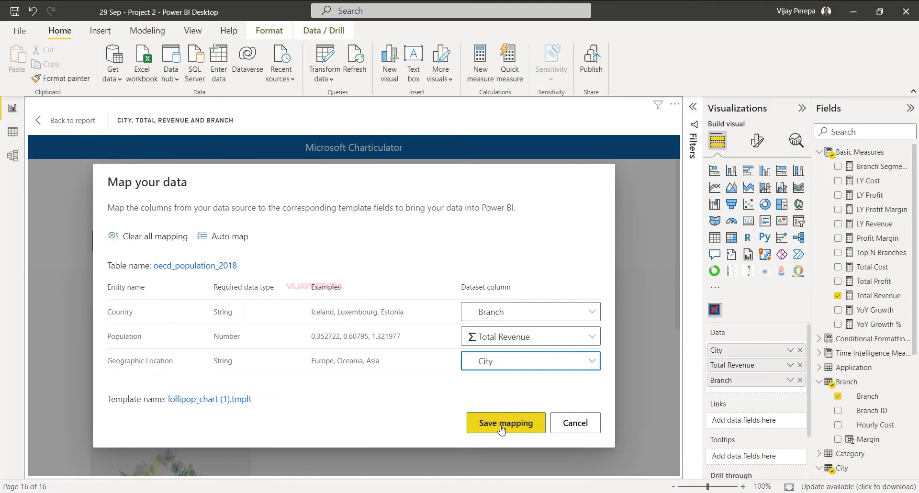
left_click(501, 423)
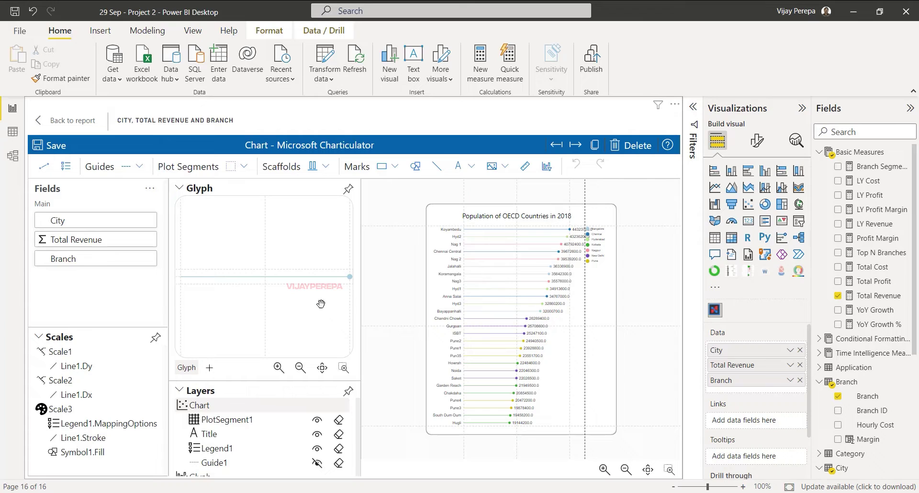
Select the Line1 layer and raise its line width from 1 to 7
left_click(185, 188)
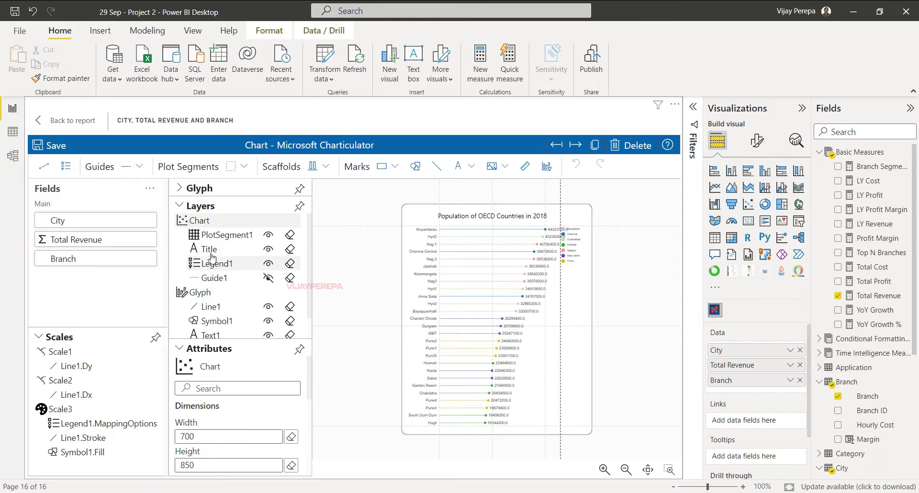
left_click(214, 308)
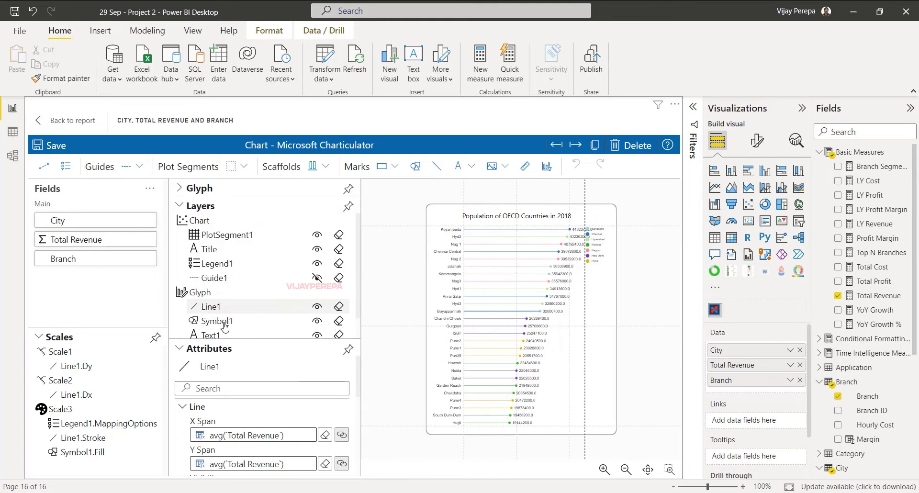
left_click(179, 206)
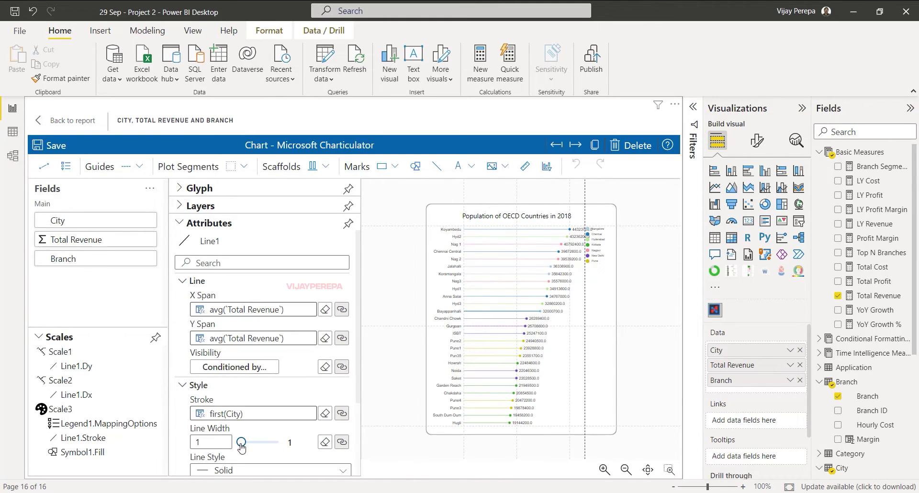
left_click_drag(241, 448, 269, 448)
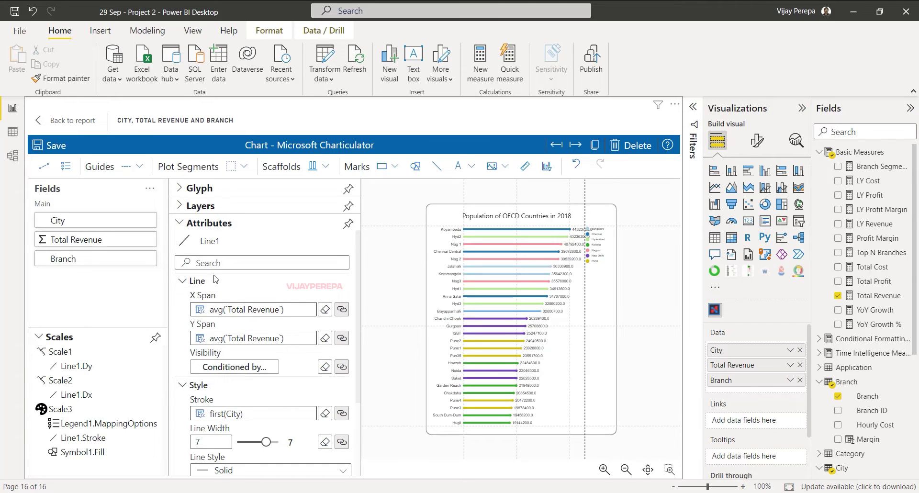
left_click(176, 224)
Select the Symbol1 layer and enlarge the circles to size 1060
left_click(179, 205)
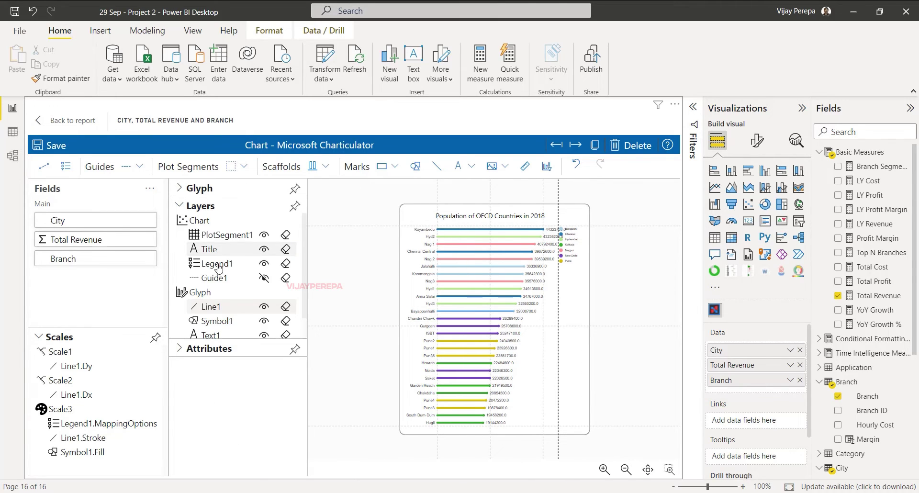
left_click(220, 321)
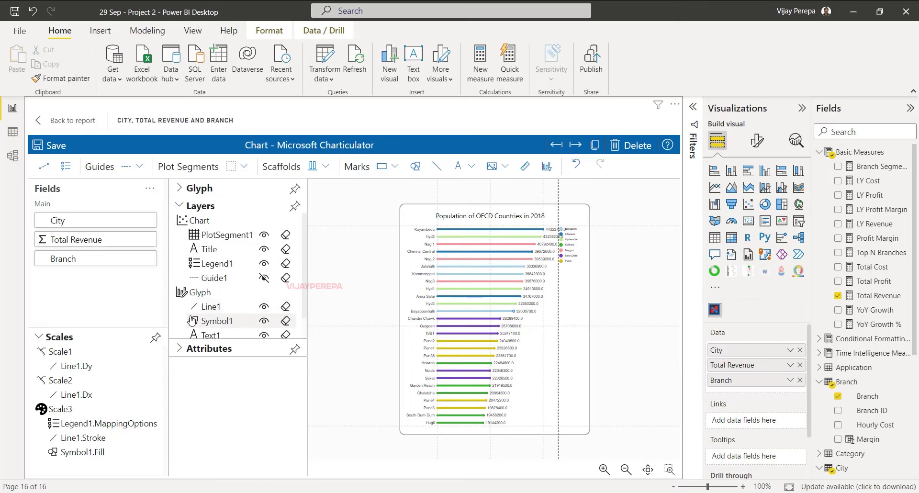
left_click(179, 348)
scroll(263, 416, "down", 2)
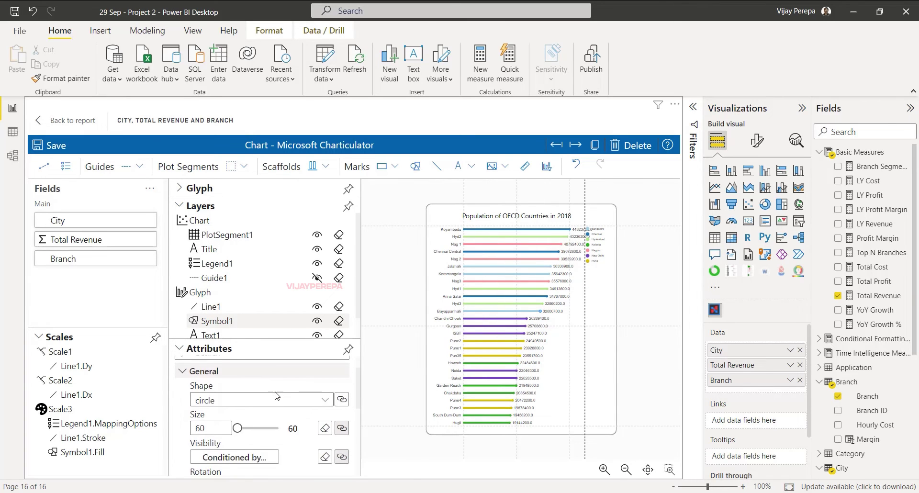
left_click_drag(238, 428, 249, 432)
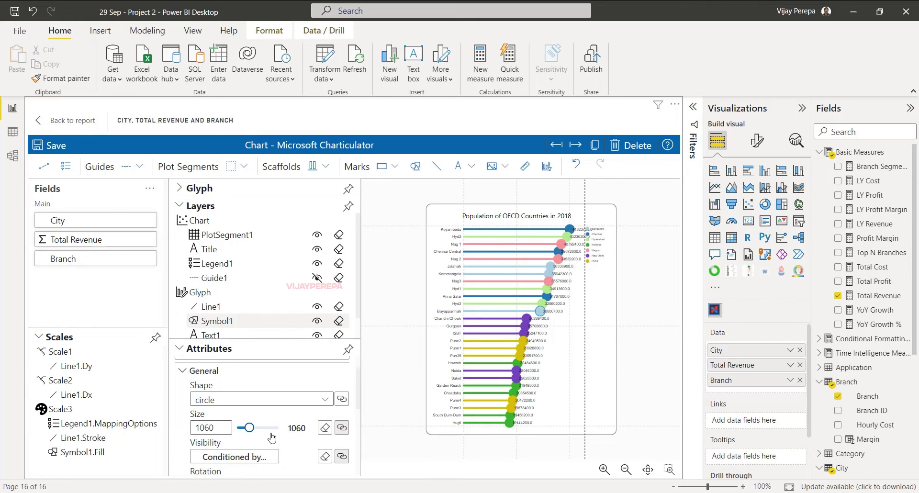
Move the value label in the glyph onto the centre of the circle
left_click(180, 206)
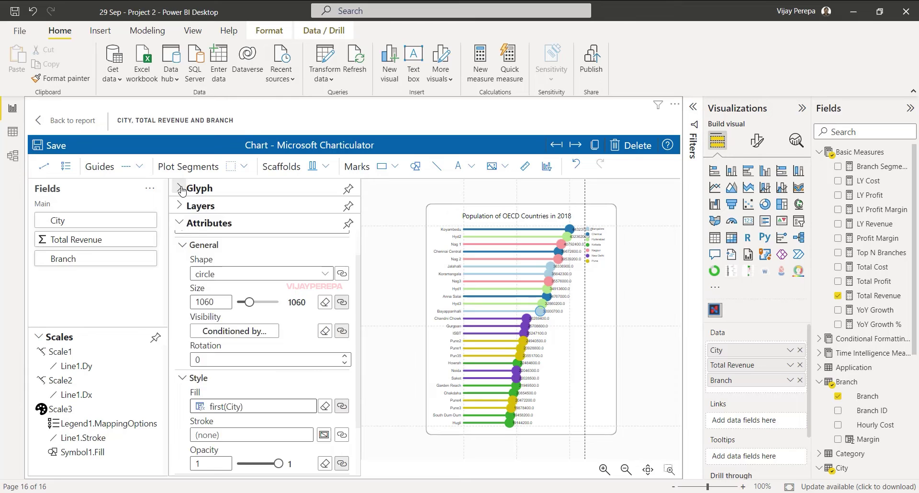
left_click(181, 190)
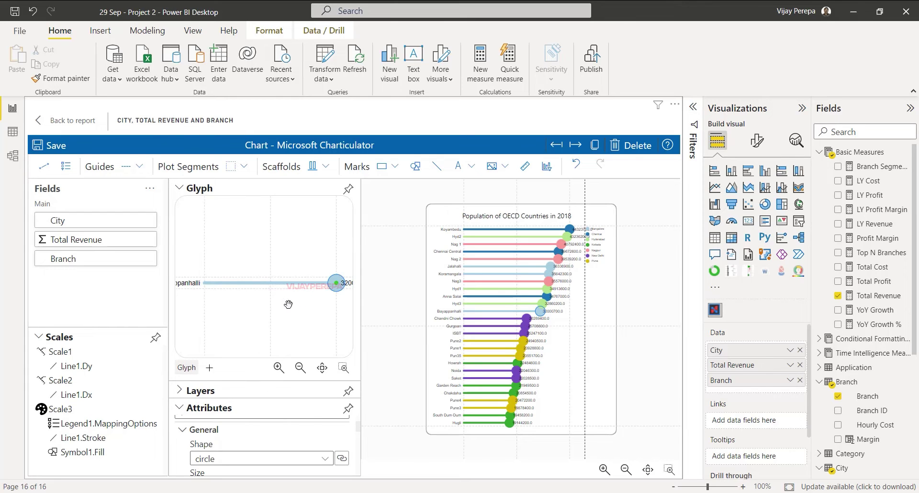
scroll(349, 285, "right", 3)
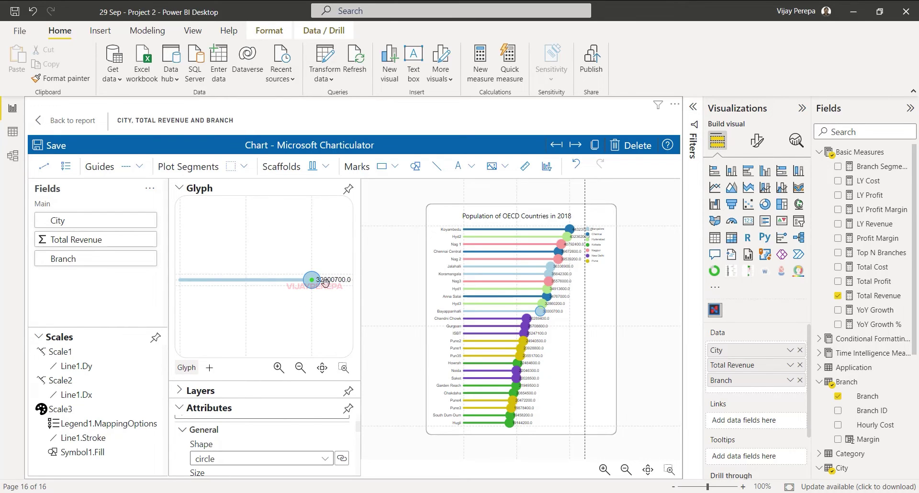
left_click(337, 281)
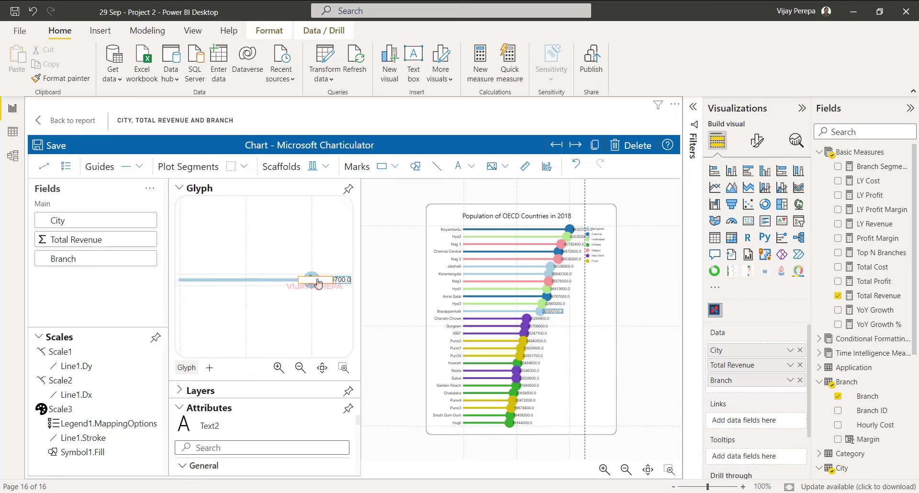
left_click_drag(314, 282, 302, 297)
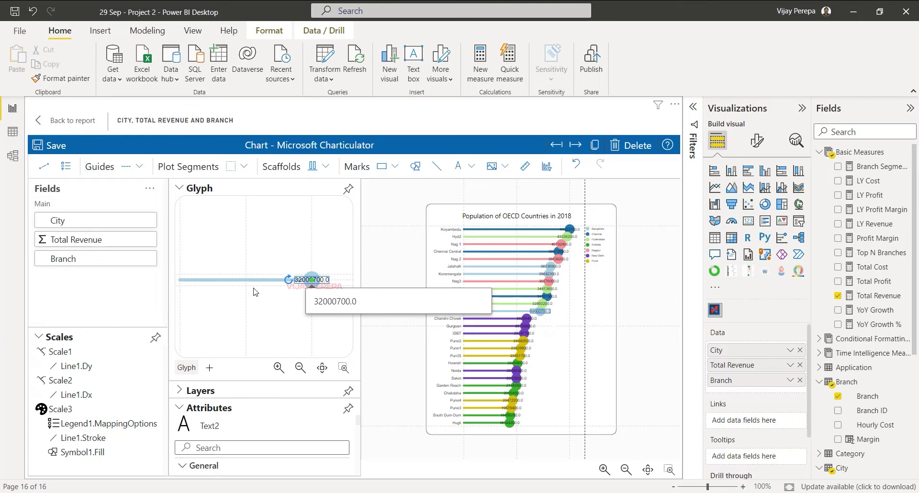
left_click(182, 190)
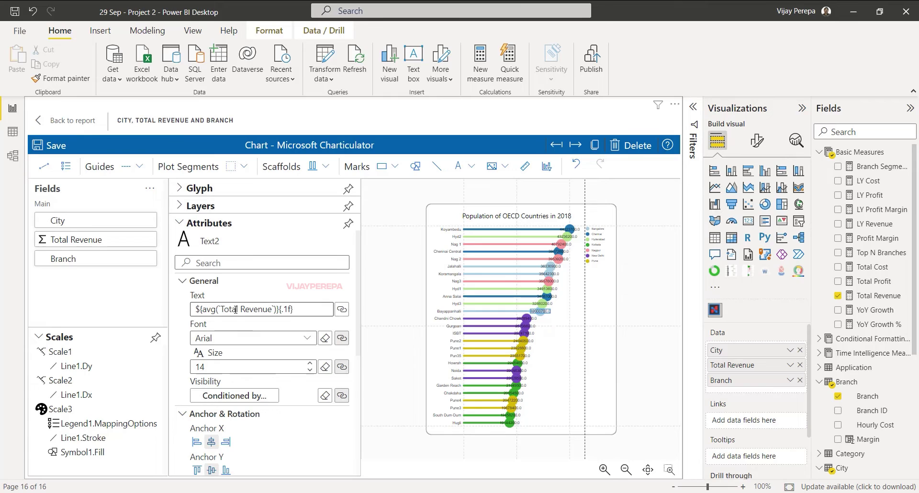
Change the label expression to ${sum(`Total Revenue`/1000000)}{.1f} to show revenue in millions
triple_click(218, 309)
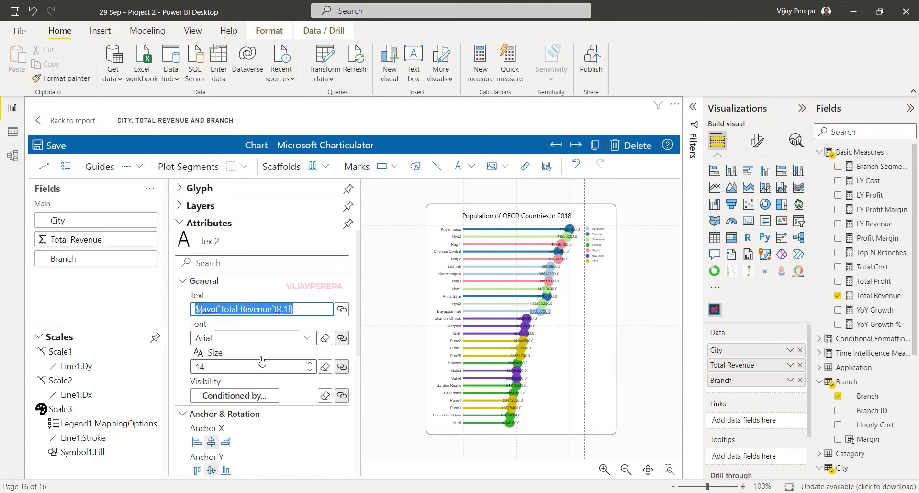
key("Home")
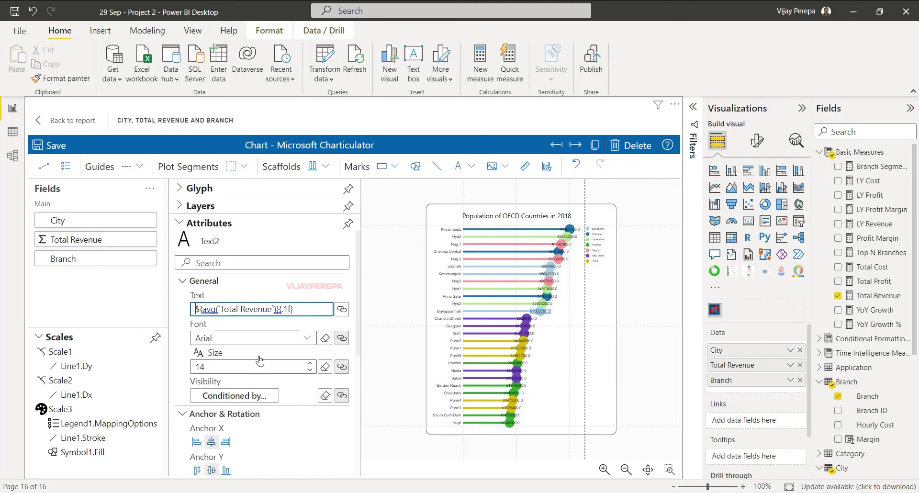
double_click(219, 309)
type("s")
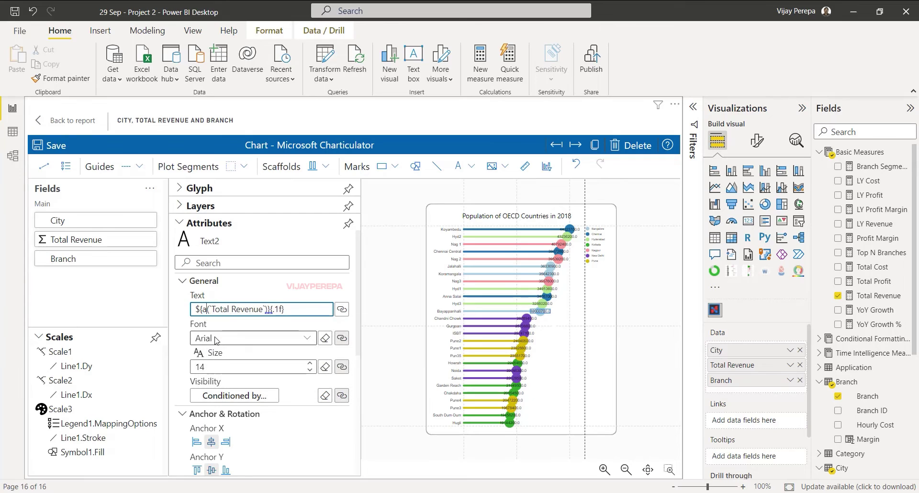
type("um")
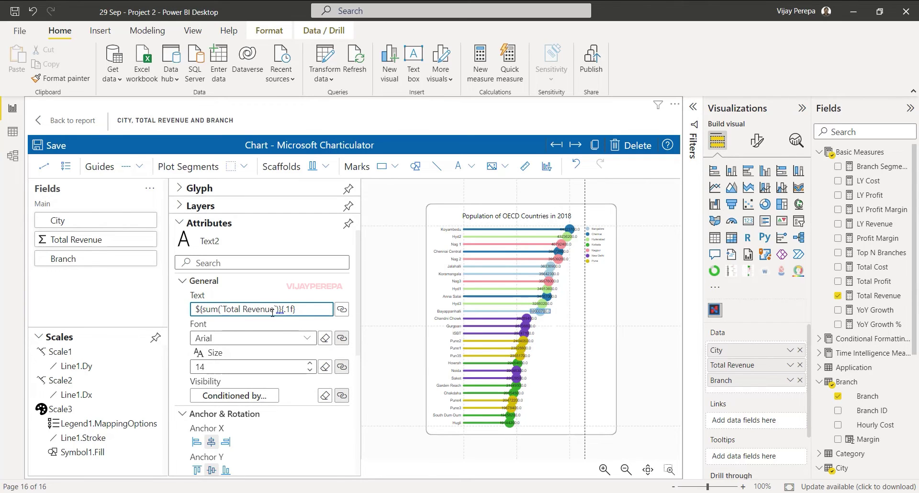
type("/")
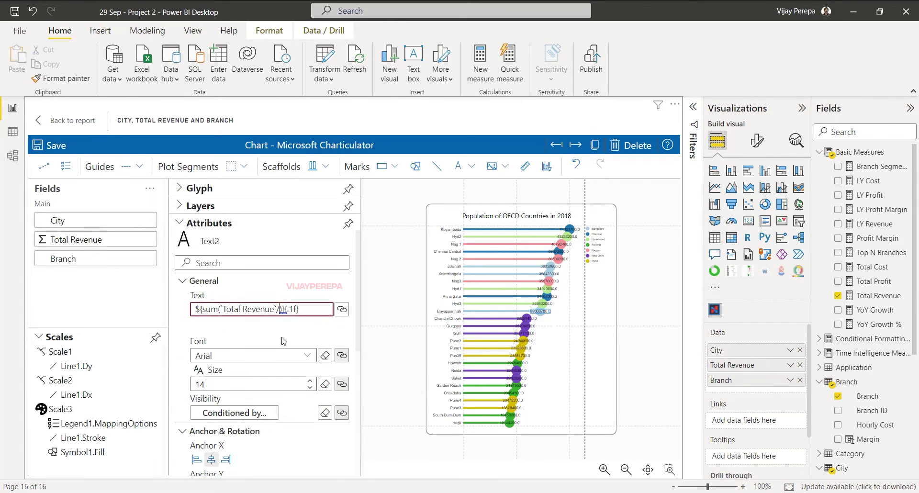
type("10000000")
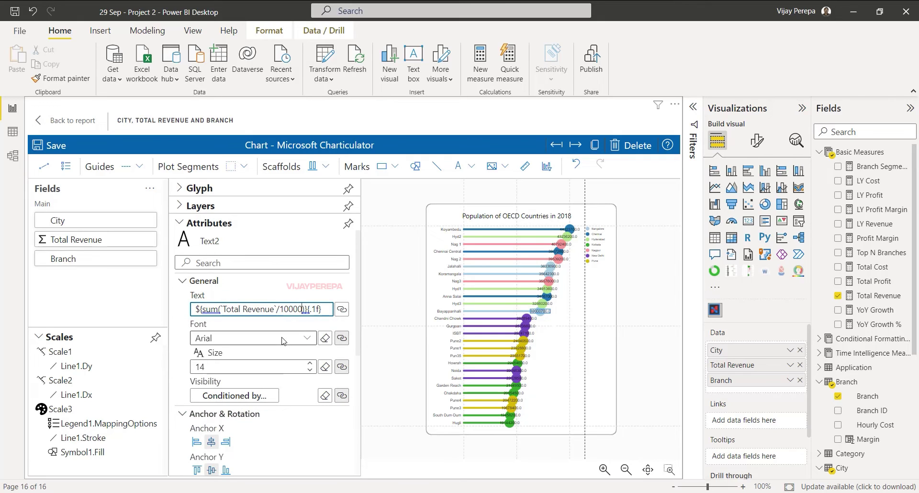
key("BackSpace")
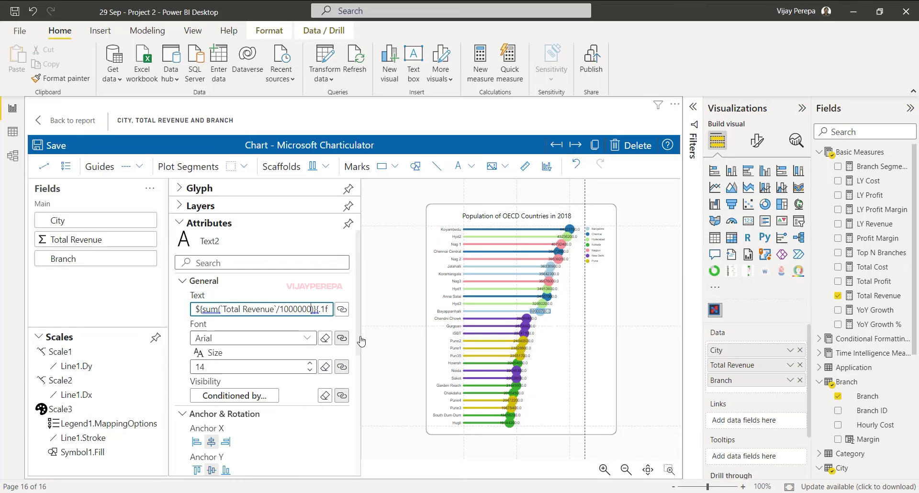
left_click(378, 335)
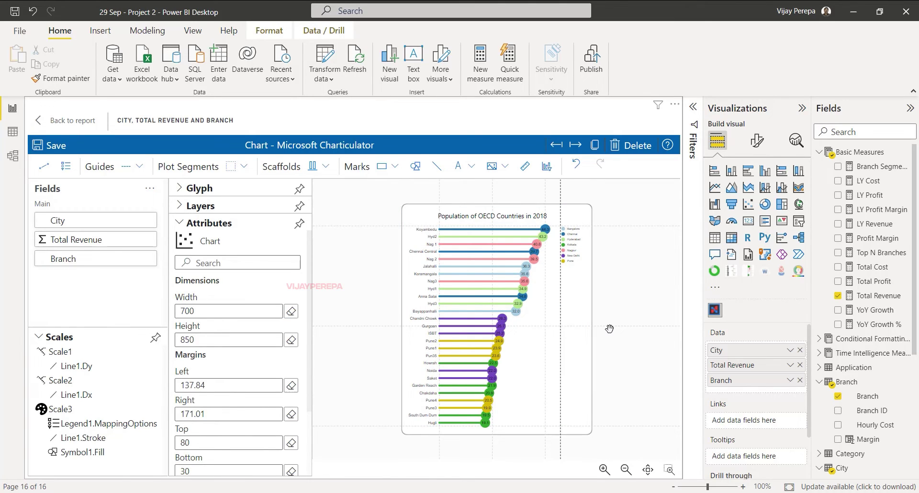
Replace the title 'Population of OECD Countries in 2018' with 'Revenue by City /Branch'
left_click(488, 219)
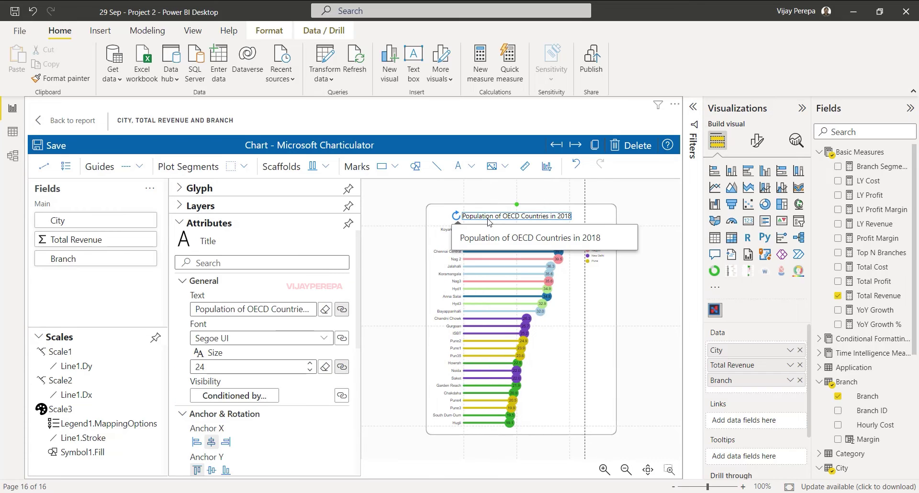
left_click(251, 308)
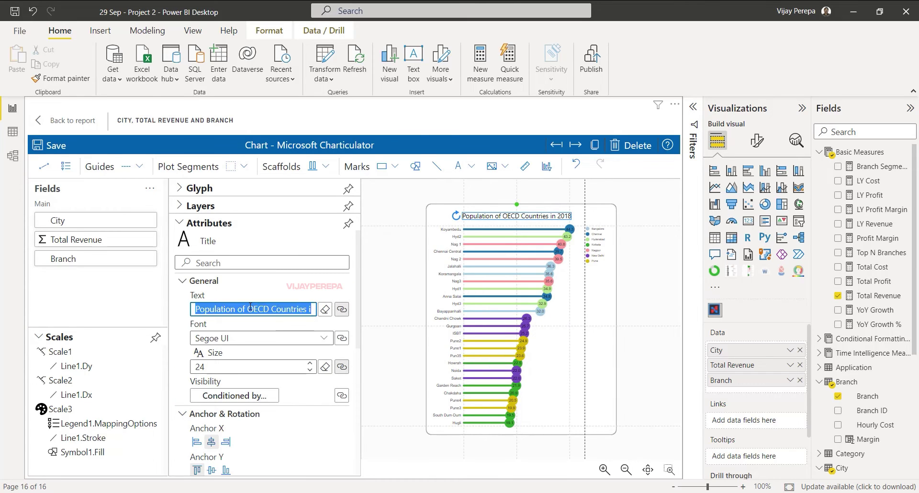
type("Revenue by City")
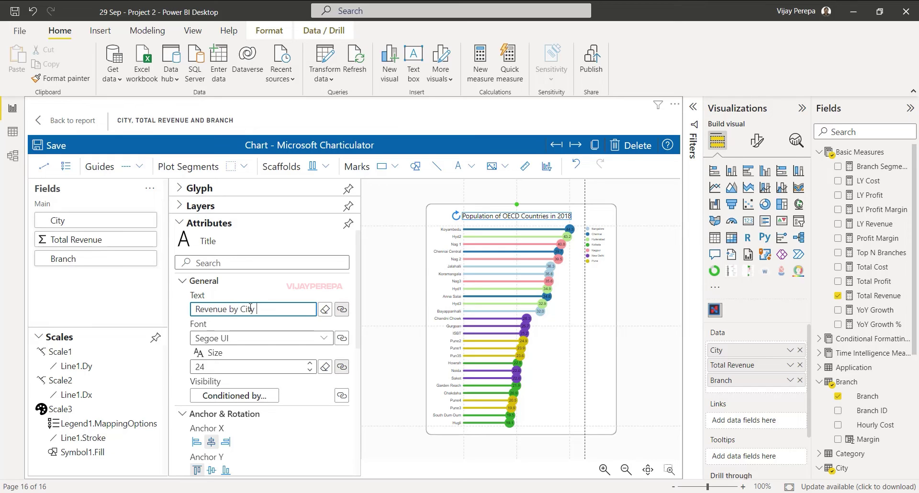
type(" /Branch")
left_click(406, 338)
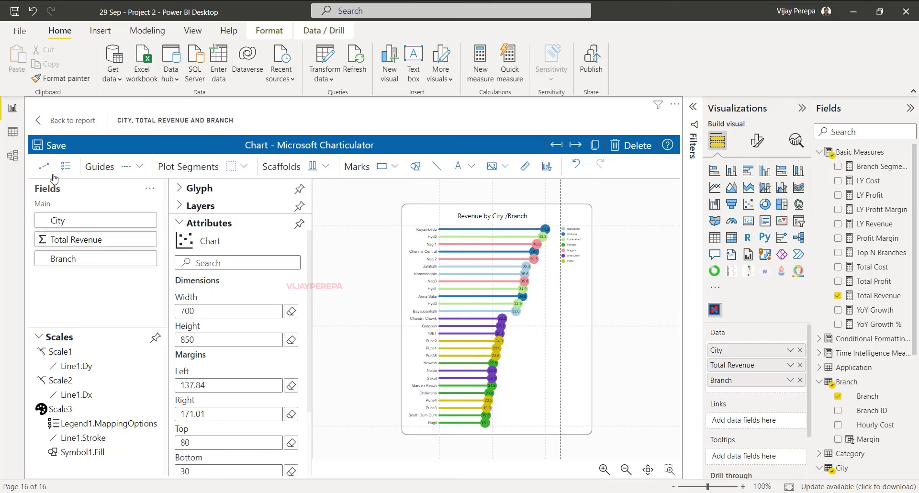
Save the chart, enlarge the visual on the report page, and reopen it for editing
left_click(53, 152)
left_click(72, 120)
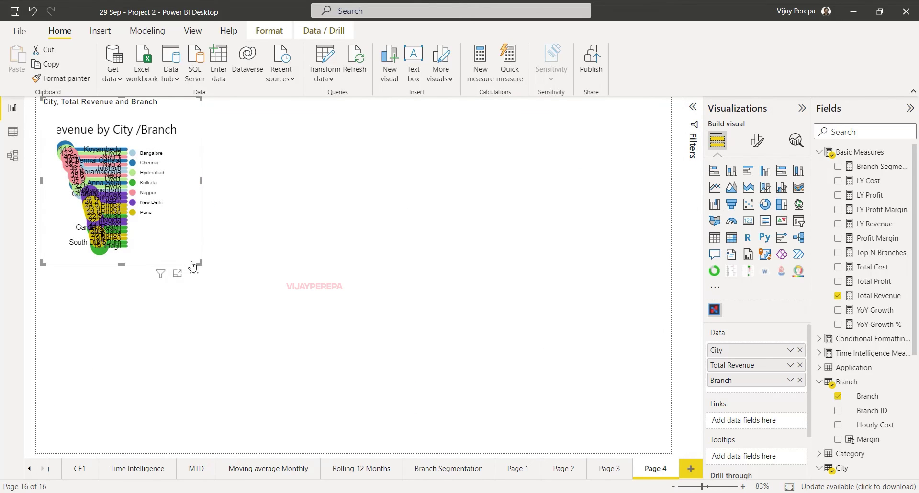
left_click_drag(200, 263, 364, 436)
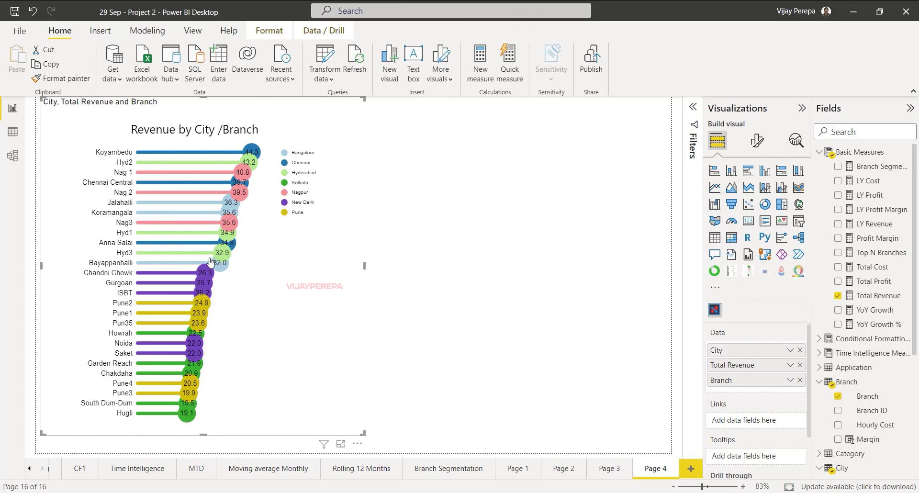
left_click(357, 443)
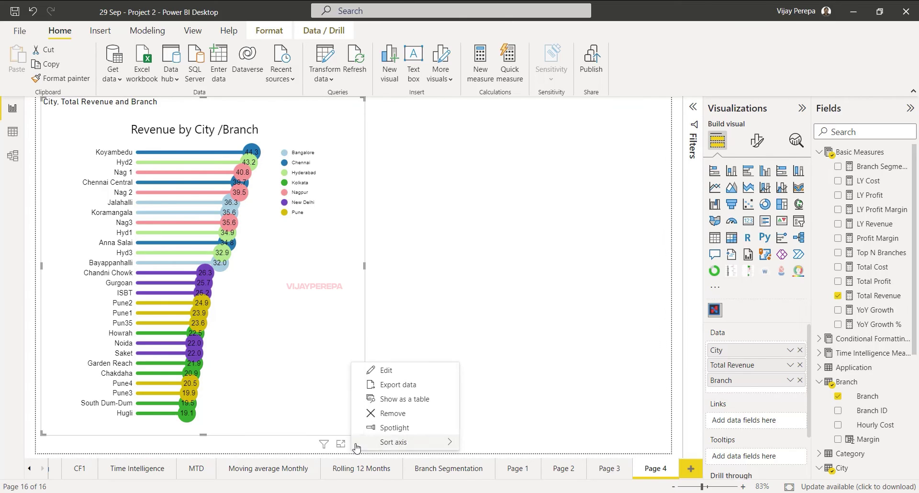
left_click(386, 371)
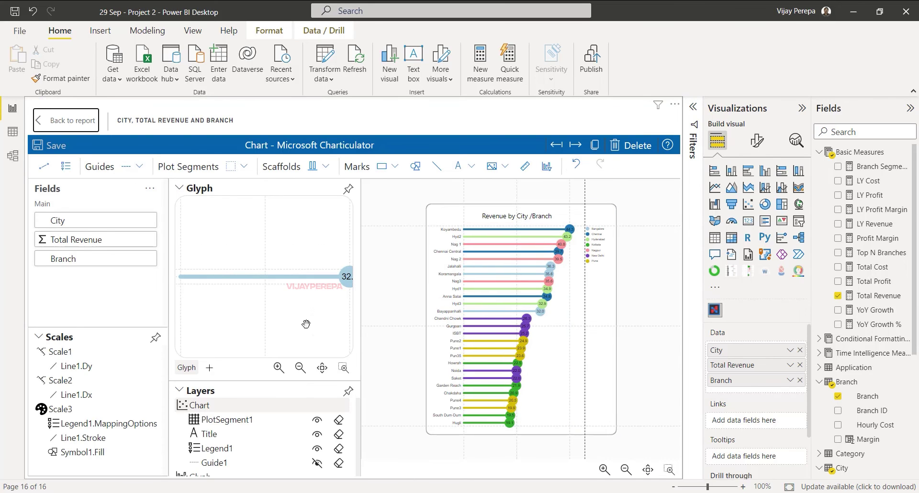
Select the Symbol1 layer and shrink the circle size from 1060 to 644
left_click(180, 189)
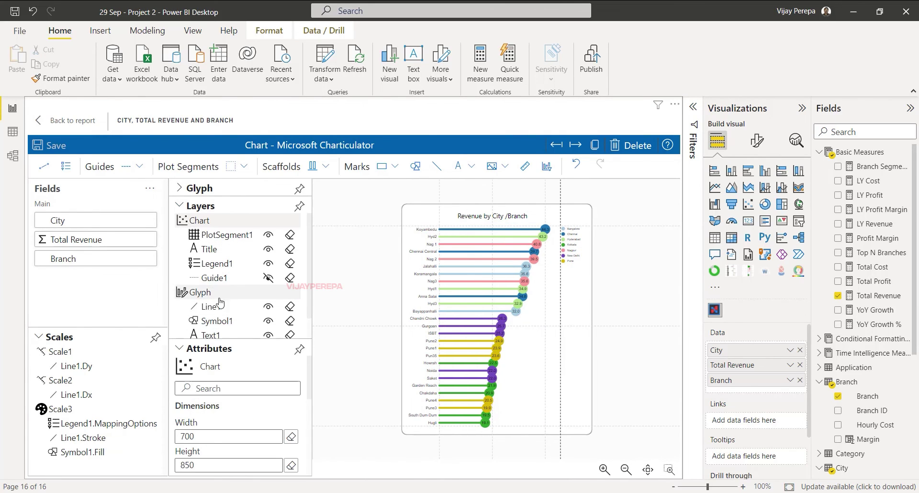
left_click(230, 326)
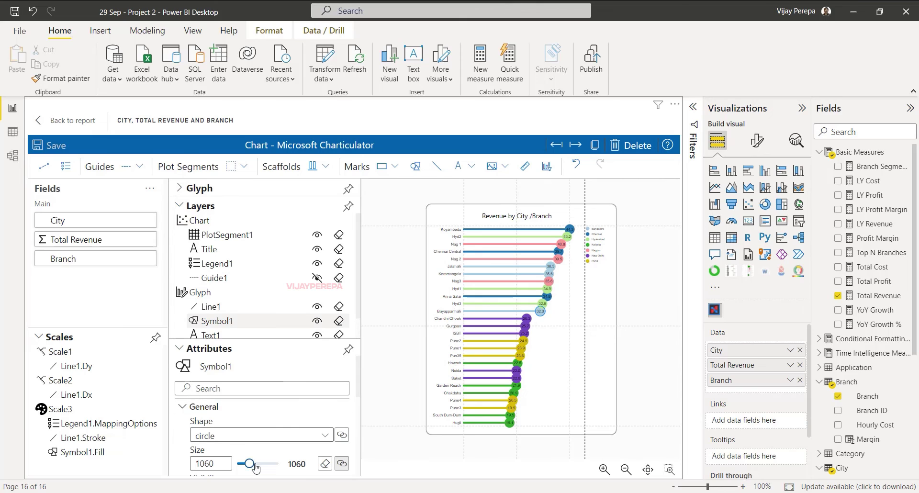
left_click_drag(248, 464, 244, 469)
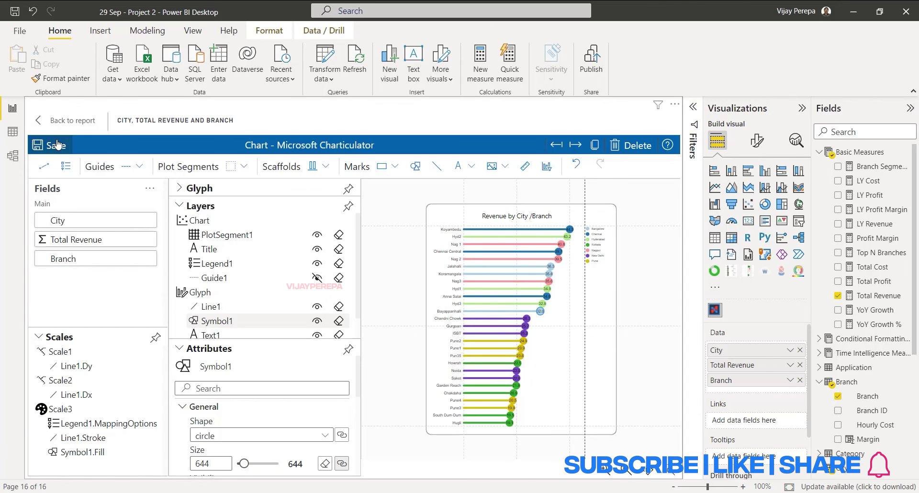
Save the Charticulator lollipop chart and return to the Power BI report page
left_click(67, 125)
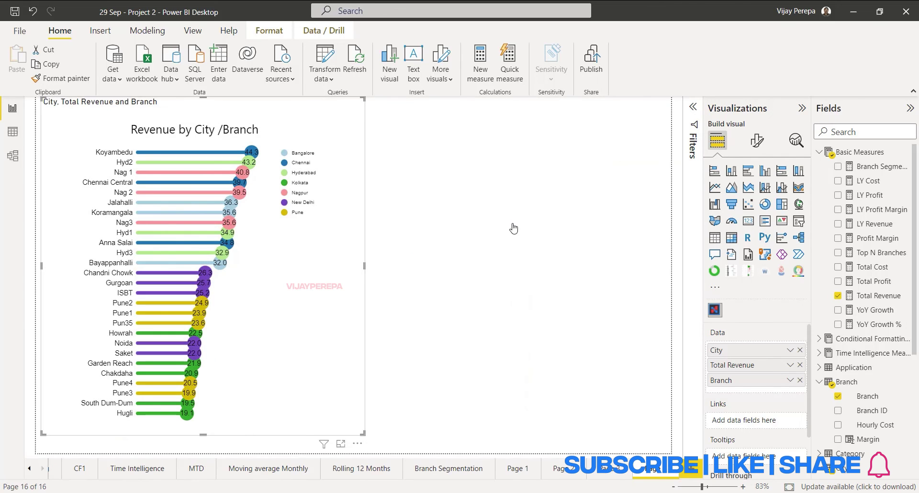